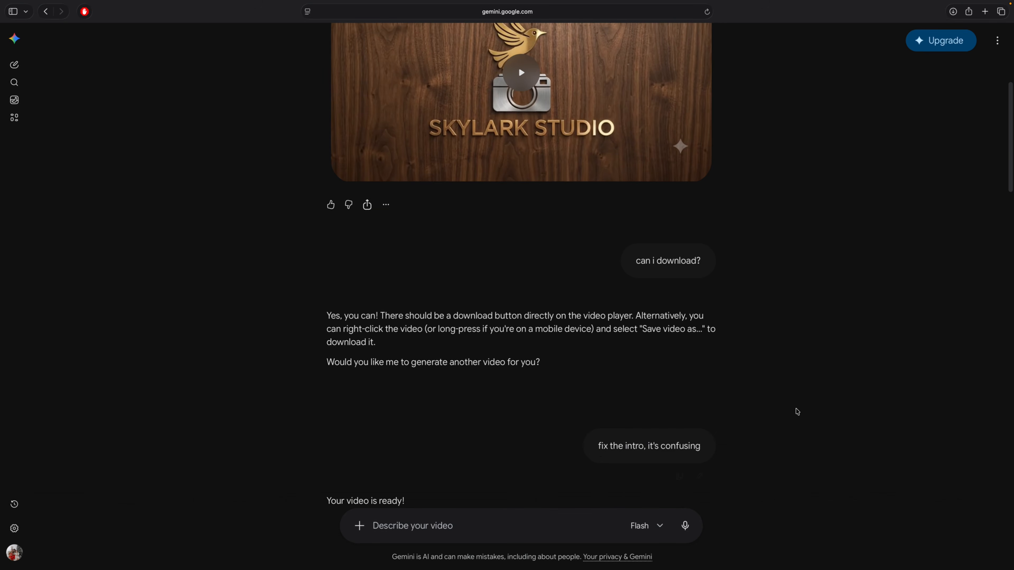
Play the first animated logo video in the chat from its start.
scroll(782, 398, "up", 5)
left_click(482, 280)
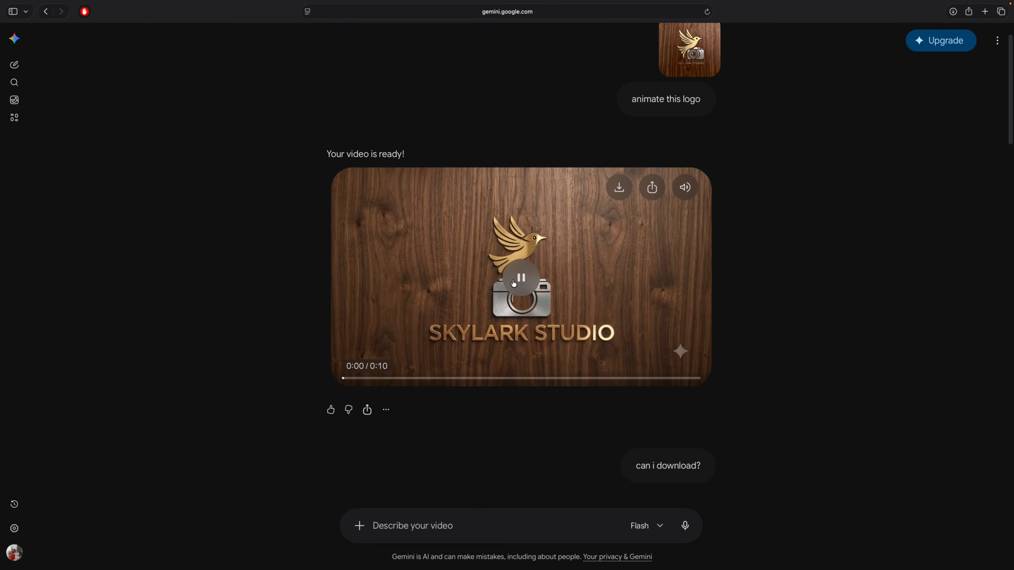
left_click_drag(363, 379, 341, 378)
left_click(520, 275)
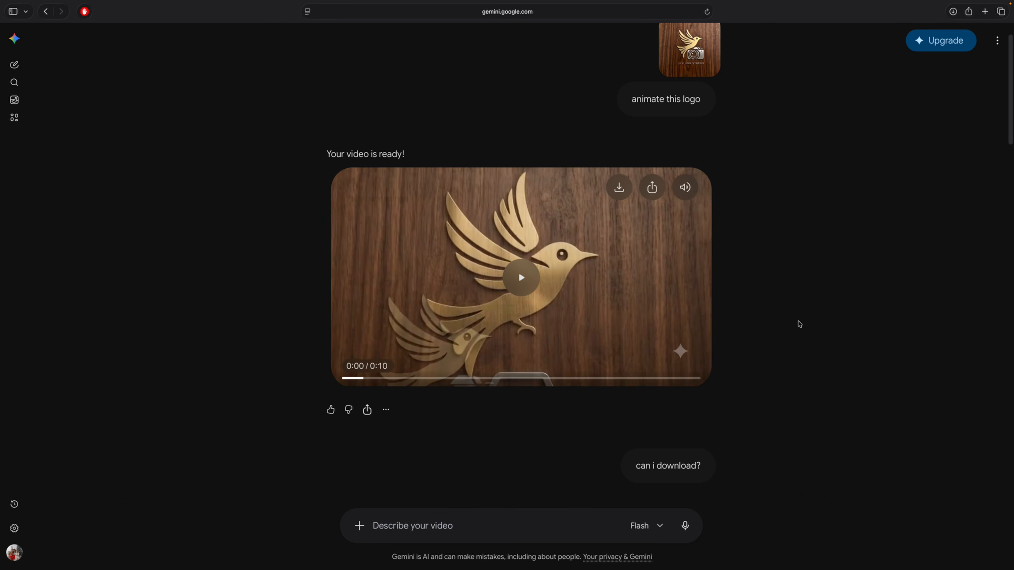
Review the follow-up prompts in the chat and preview the revised and green-screen versions of the logo animation.
scroll(797, 321, "down", 5)
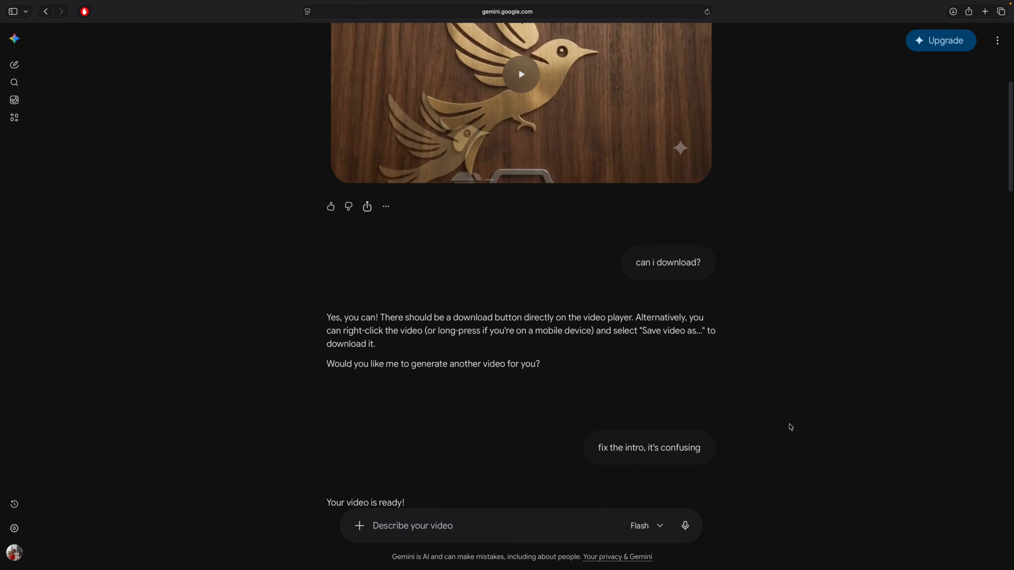
scroll(793, 403, "down", 5)
scroll(792, 393, "down", 2)
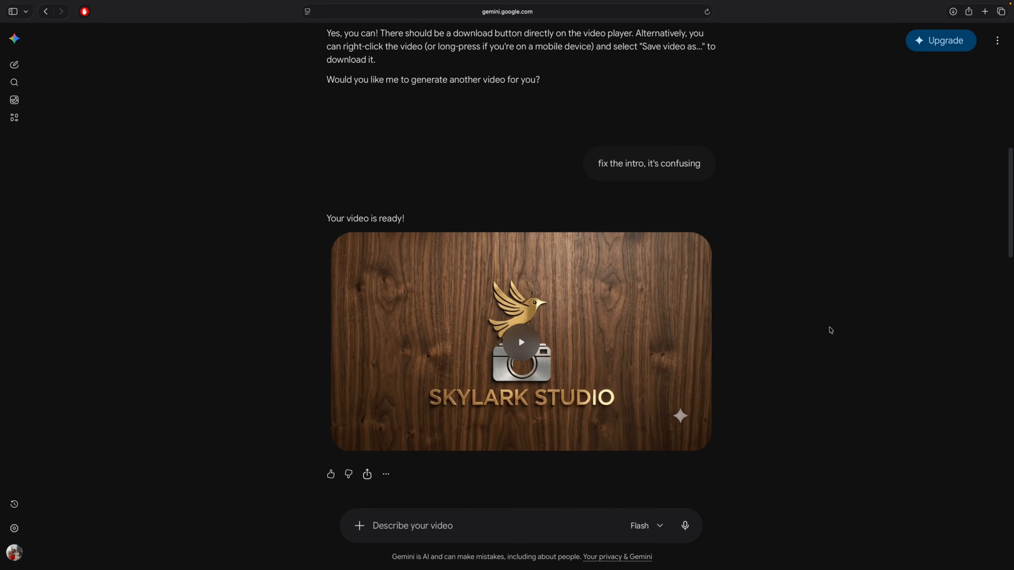
scroll(831, 330, "down", 3)
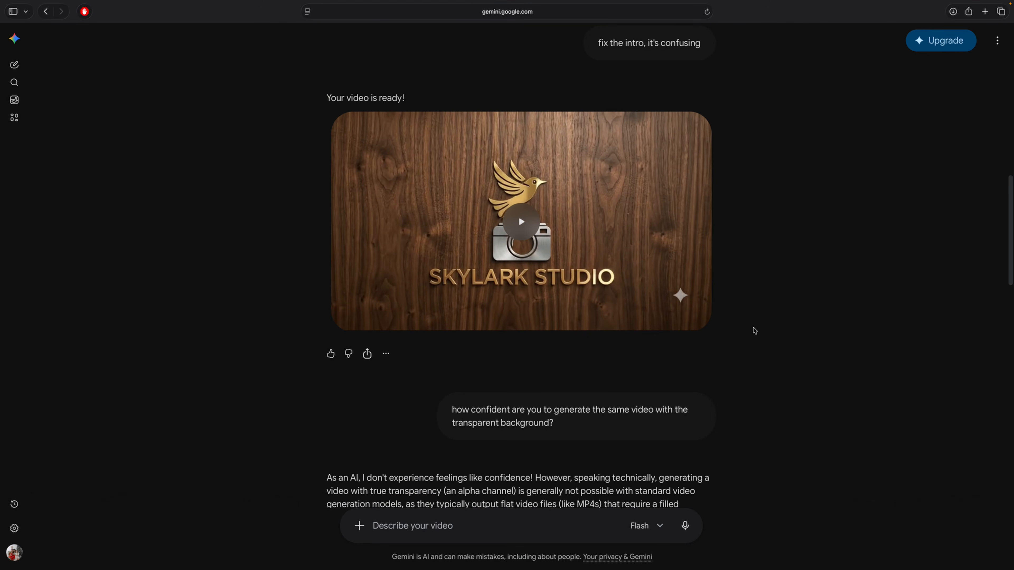
scroll(788, 333, "down", 6)
scroll(787, 335, "down", 2)
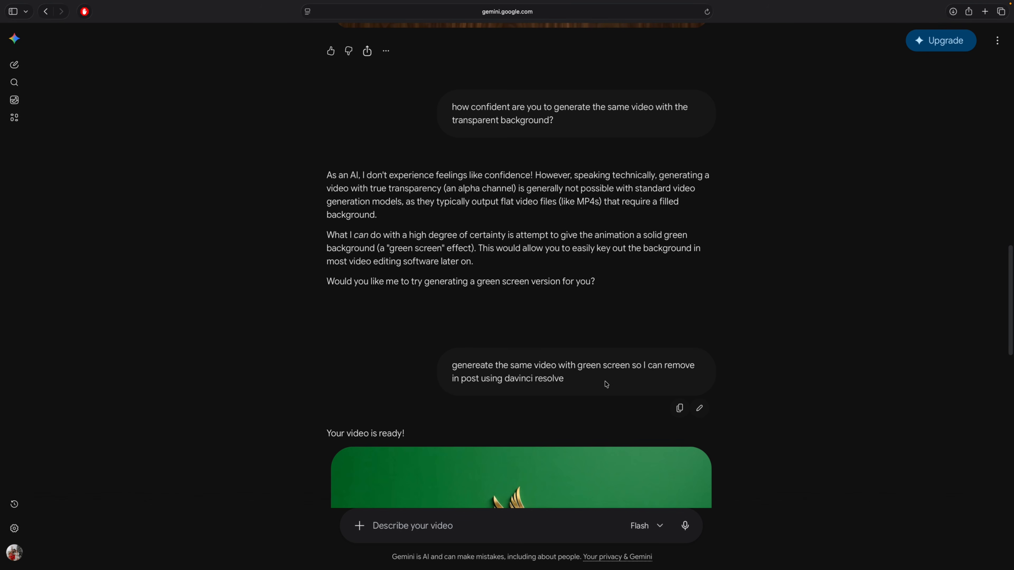
scroll(605, 384, "down", 3)
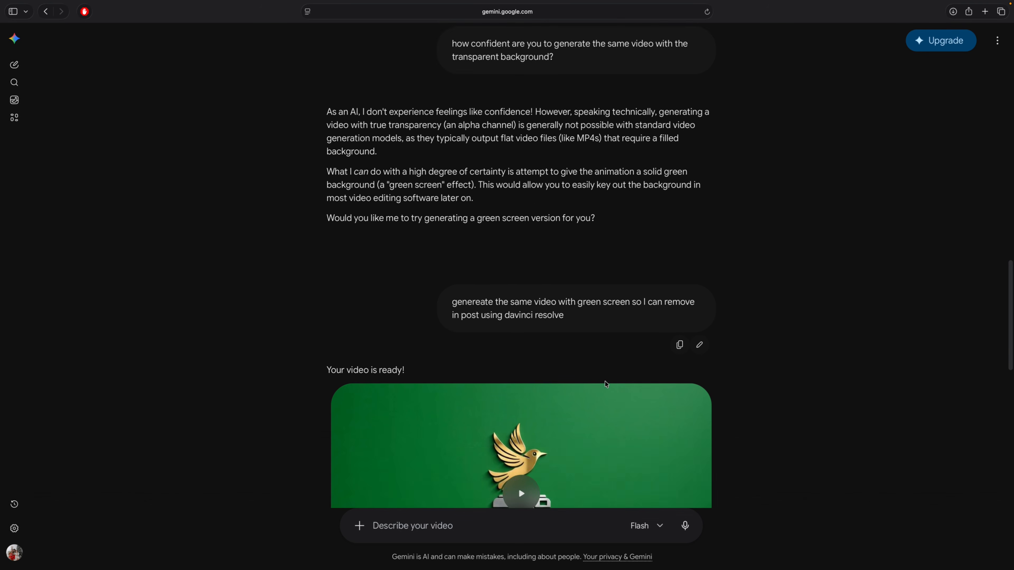
left_click(605, 384)
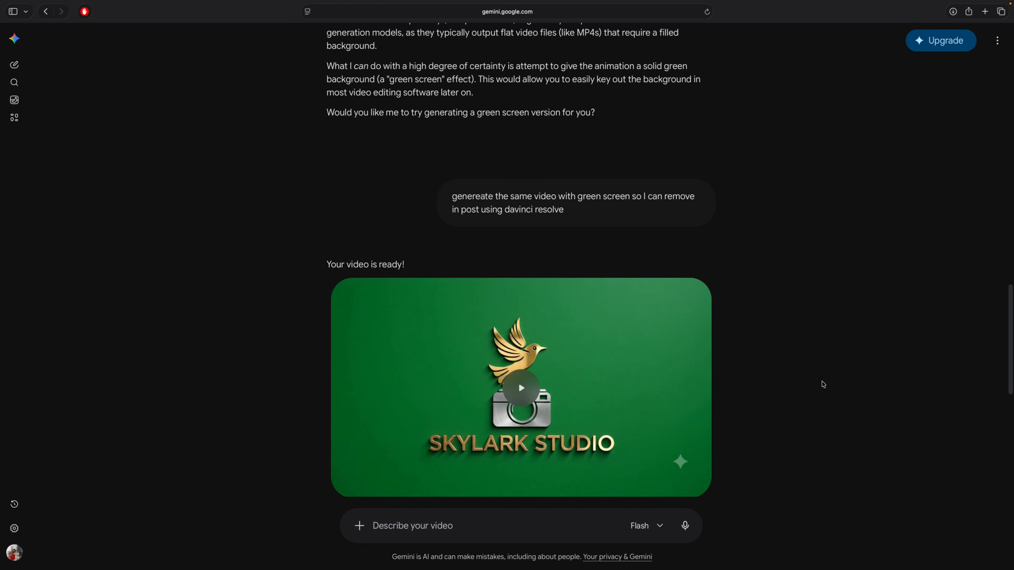
mouse_move(701, 474)
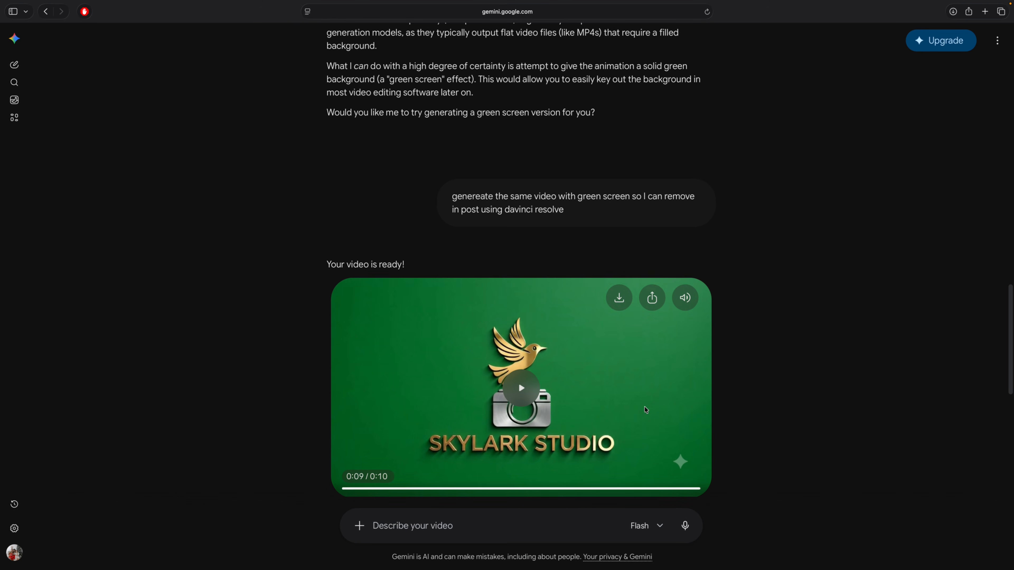
Switch to DaVinci Resolve, return the playhead to the start and bring up the Color page's window tools for the wood-background clip.
key("super+Tab")
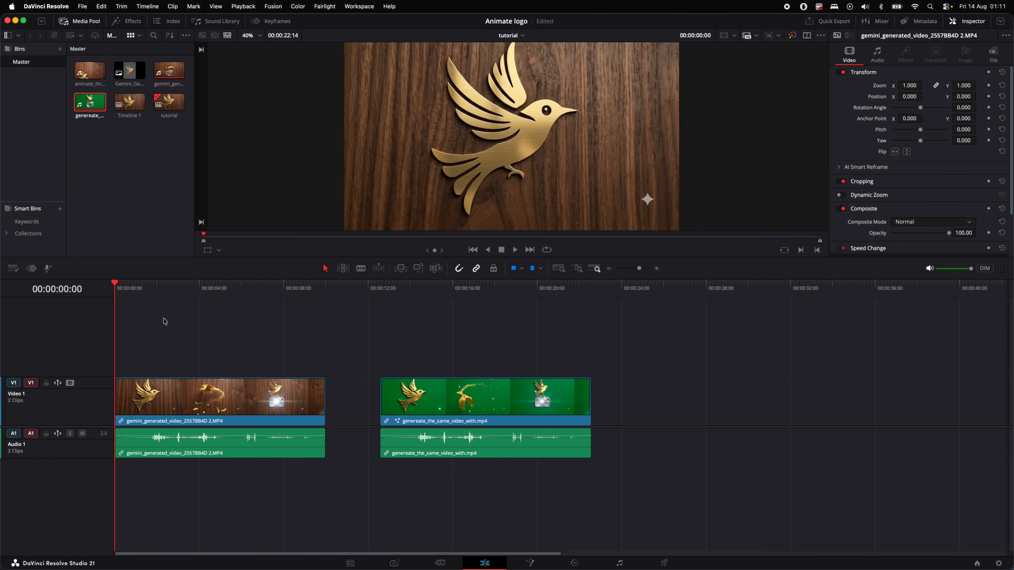
left_click_drag(169, 286, 118, 284)
left_click(575, 563)
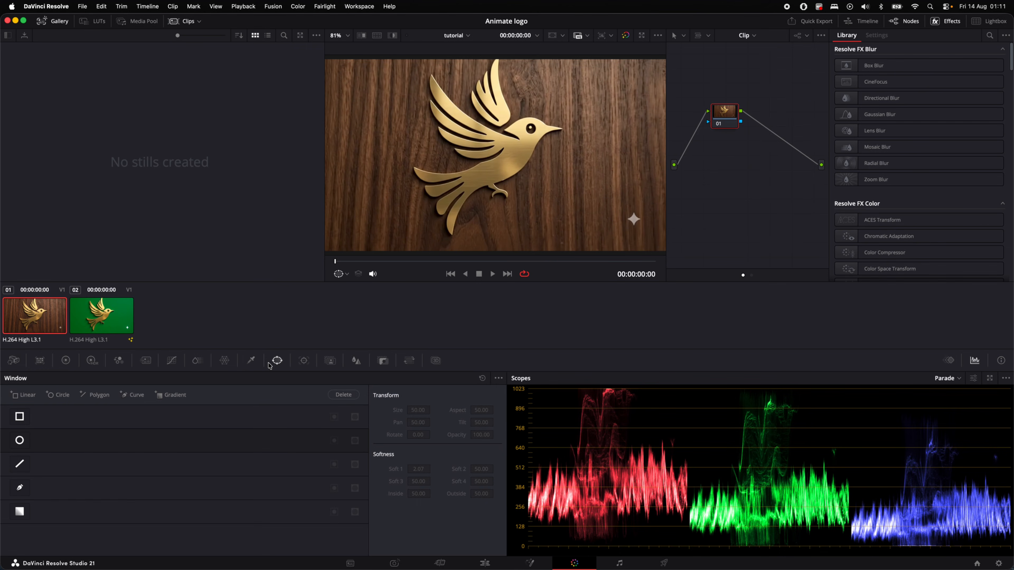
left_click(277, 362)
Draw a closed seven-point curve window tightly around the sparkle watermark on the wood background.
scroll(641, 227, "up", 3)
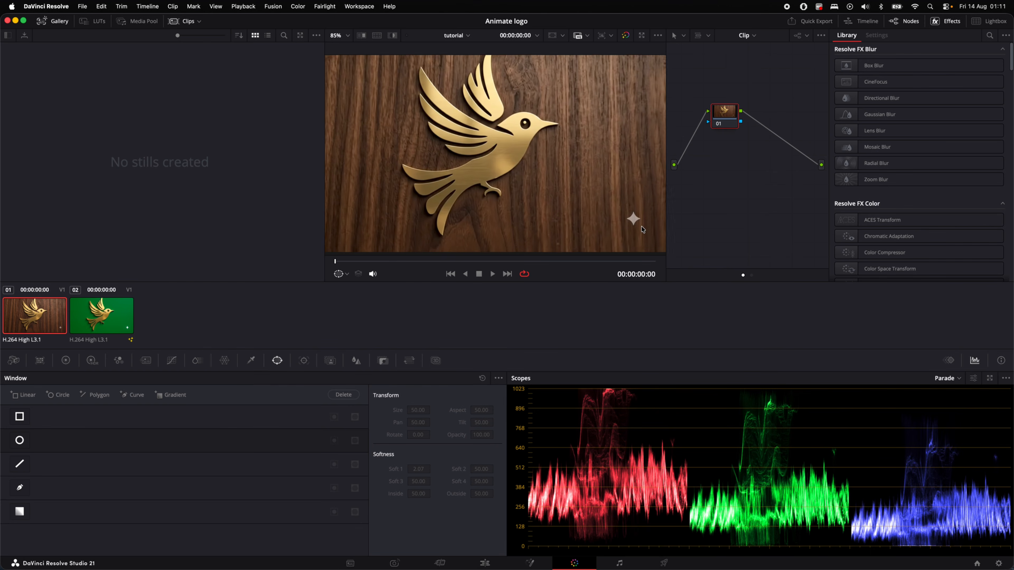
scroll(641, 226, "up", 3)
left_click_drag(645, 224, 588, 215)
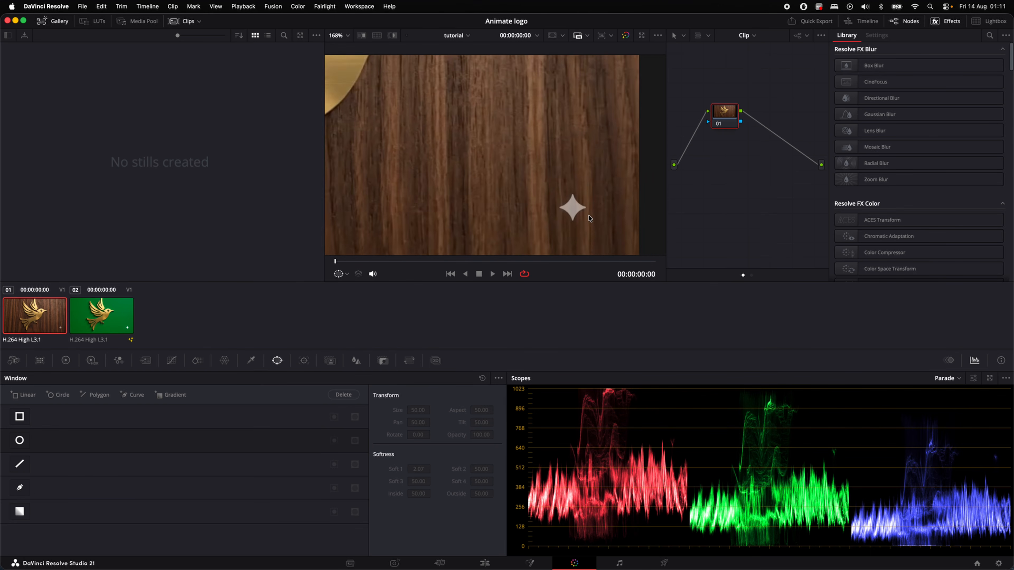
scroll(585, 214, "up", 2)
scroll(583, 214, "down", 2)
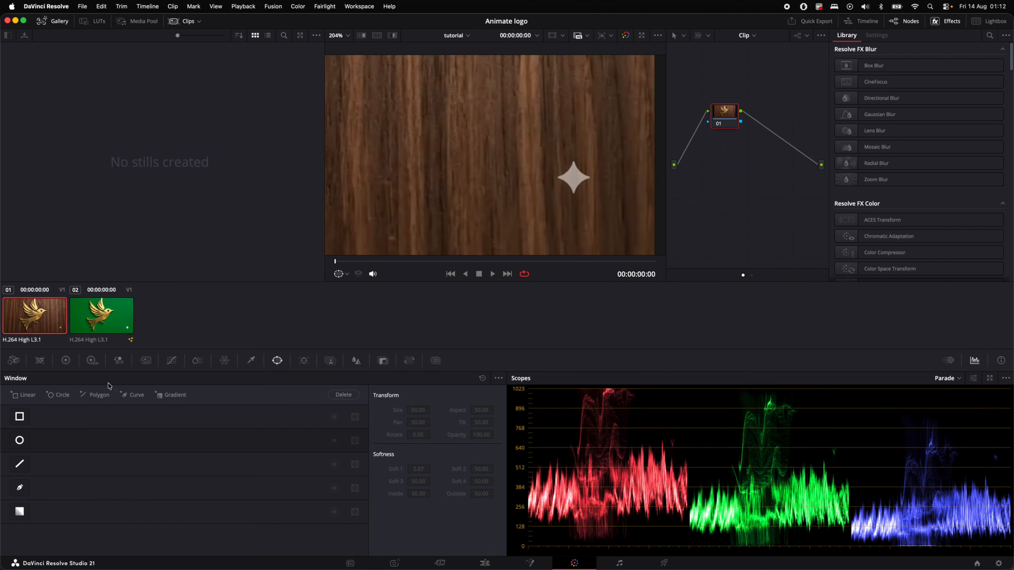
left_click(20, 493)
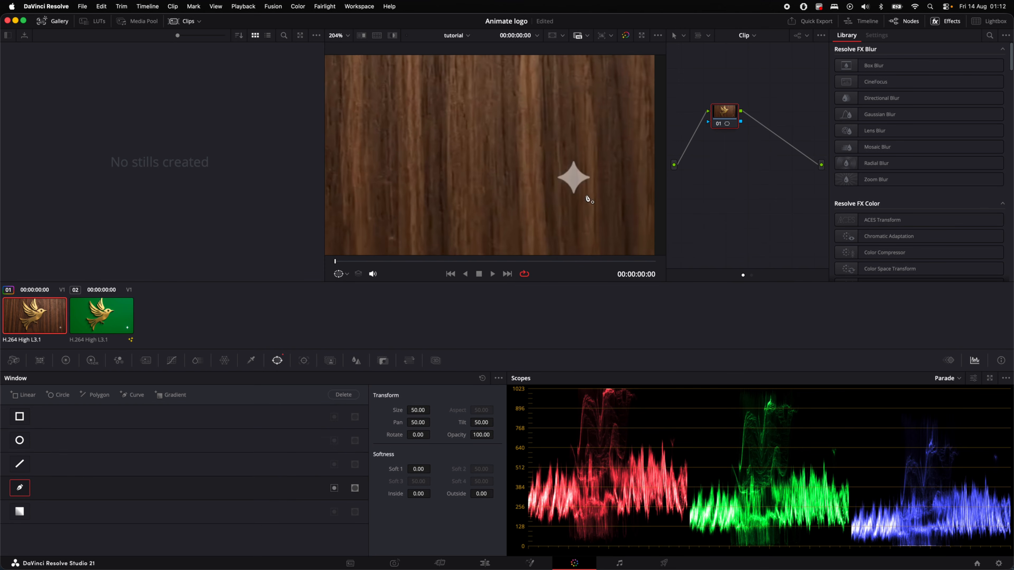
left_click(564, 167)
left_click(583, 166)
left_click(595, 177)
left_click(585, 187)
left_click(574, 197)
left_click(548, 179)
left_click(564, 168)
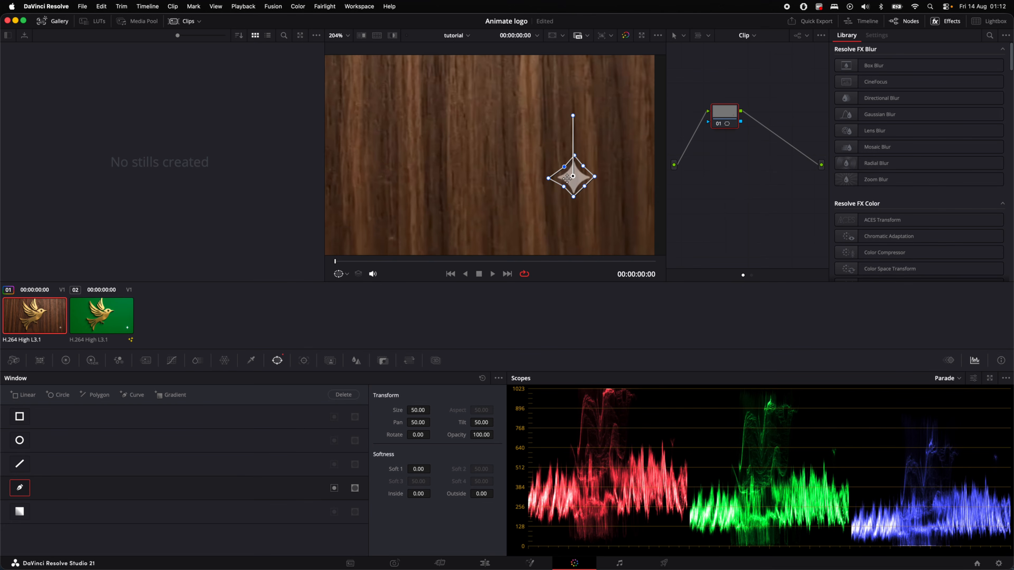
Track the watermark window forward and in reverse through the whole clip.
left_click(304, 361)
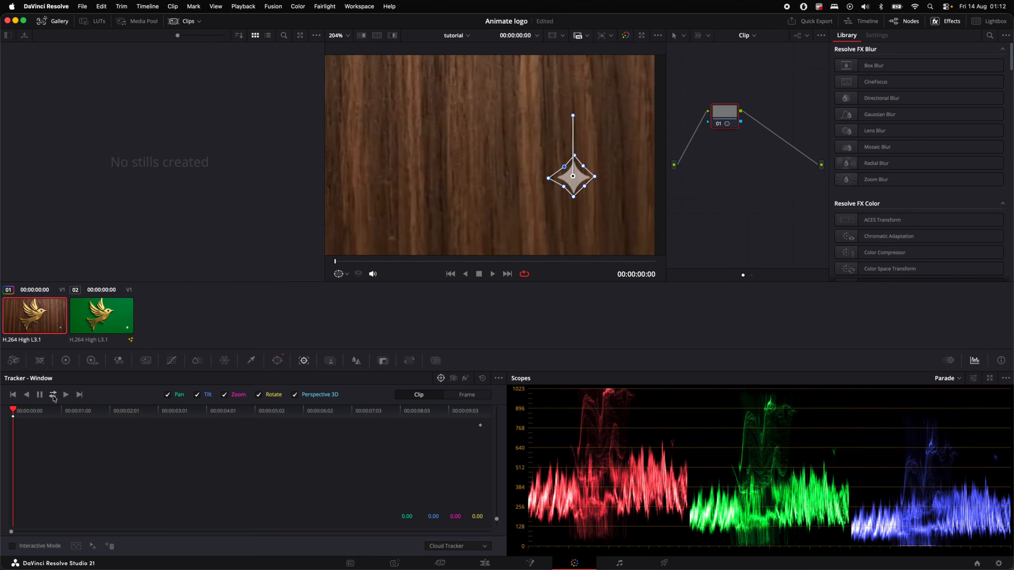
left_click(54, 395)
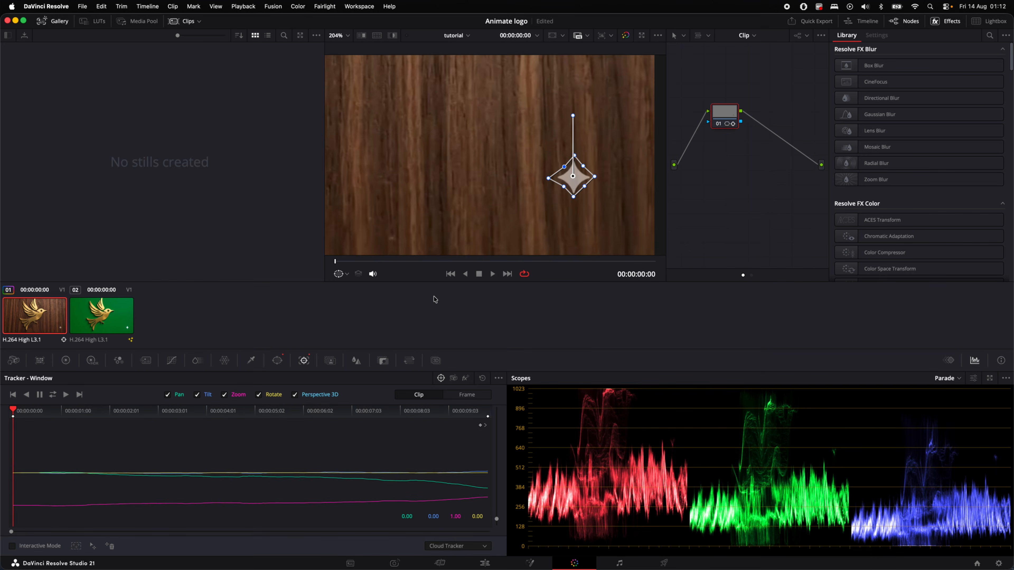
scroll(562, 190, "down", 8)
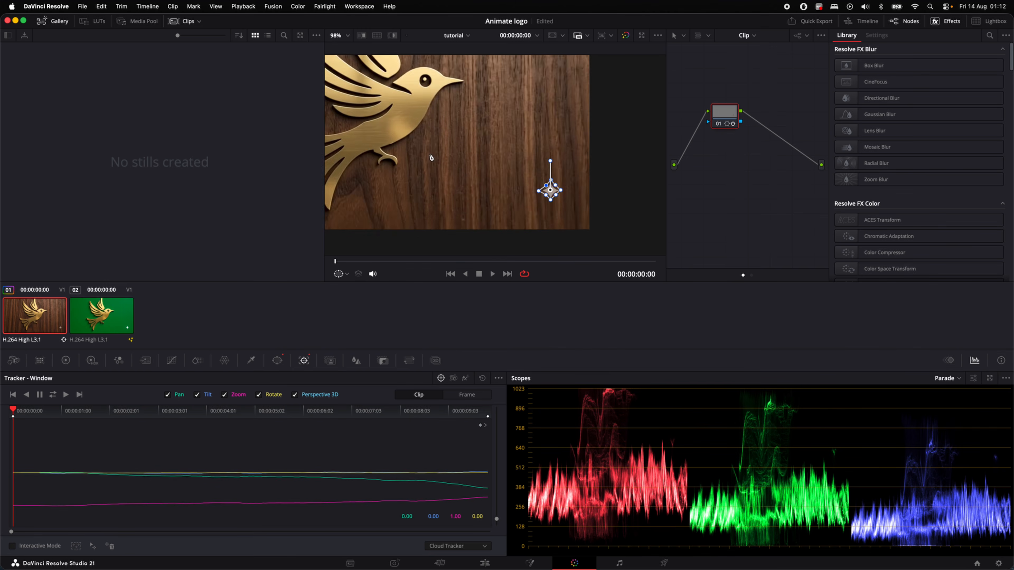
scroll(516, 191, "down", 3)
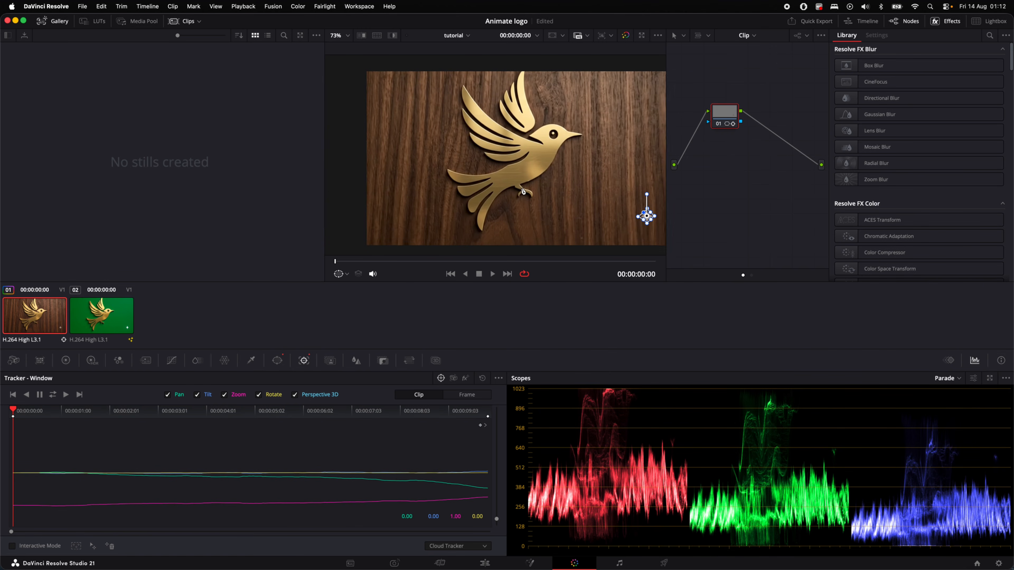
left_click_drag(488, 188, 490, 189)
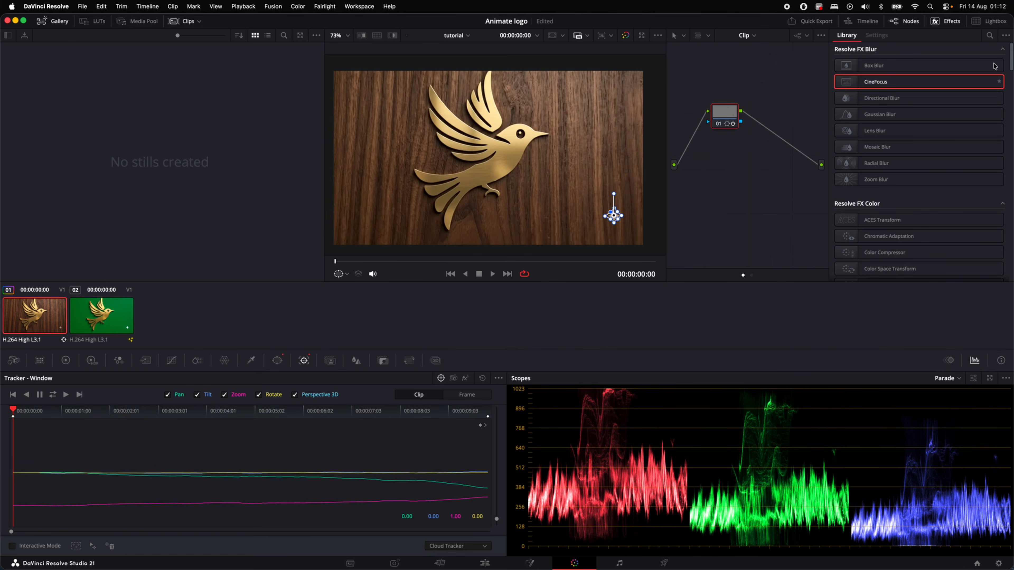
Apply the Object Removal effect to node 01 and run its scene analysis.
left_click(991, 37)
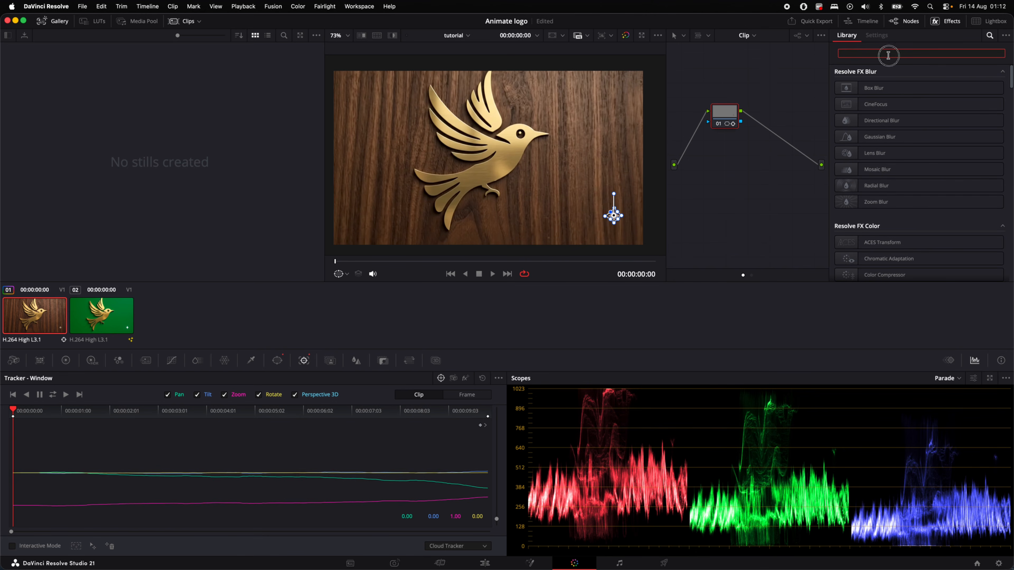
type("objec")
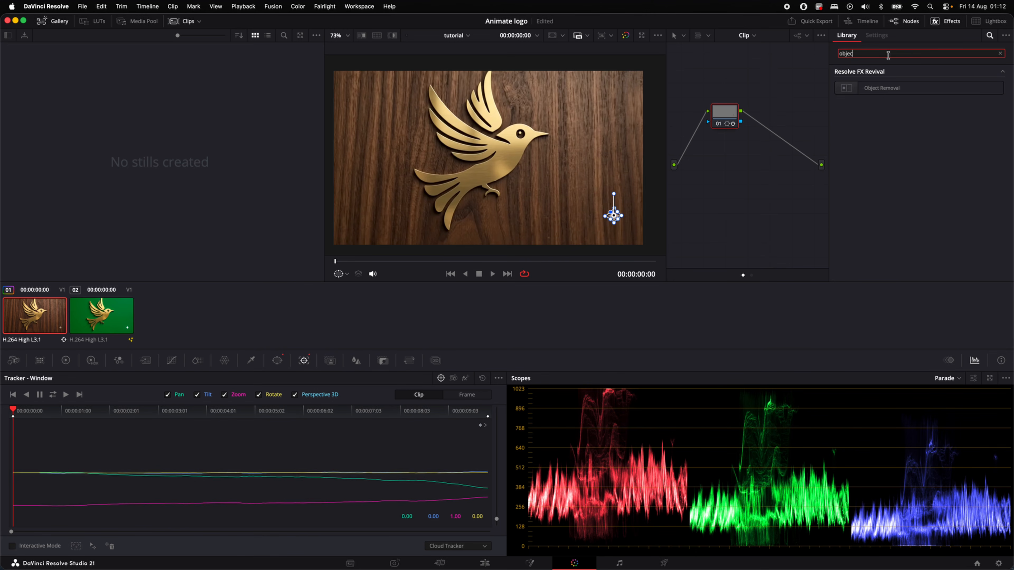
left_click_drag(871, 88, 724, 116)
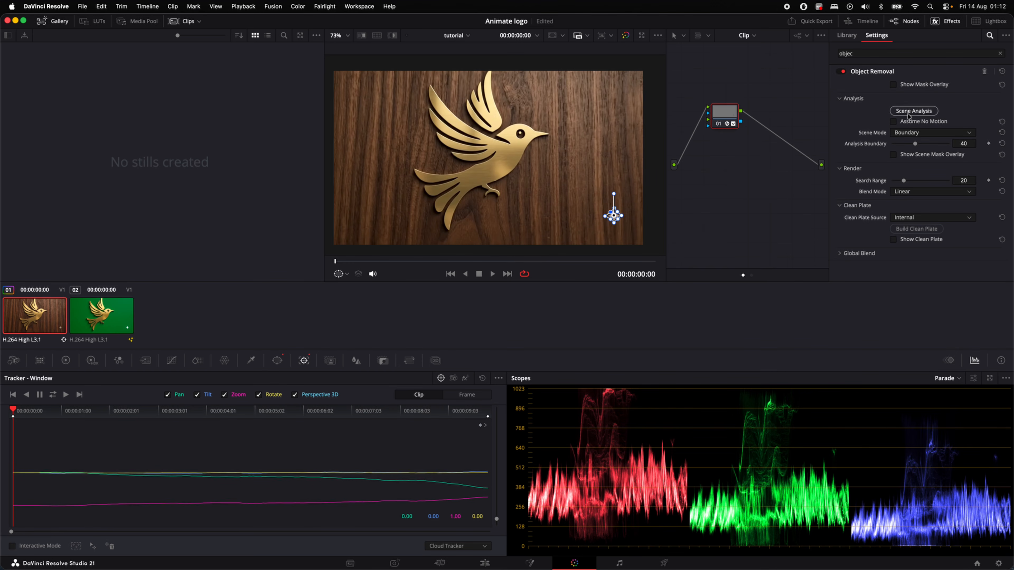
left_click(927, 116)
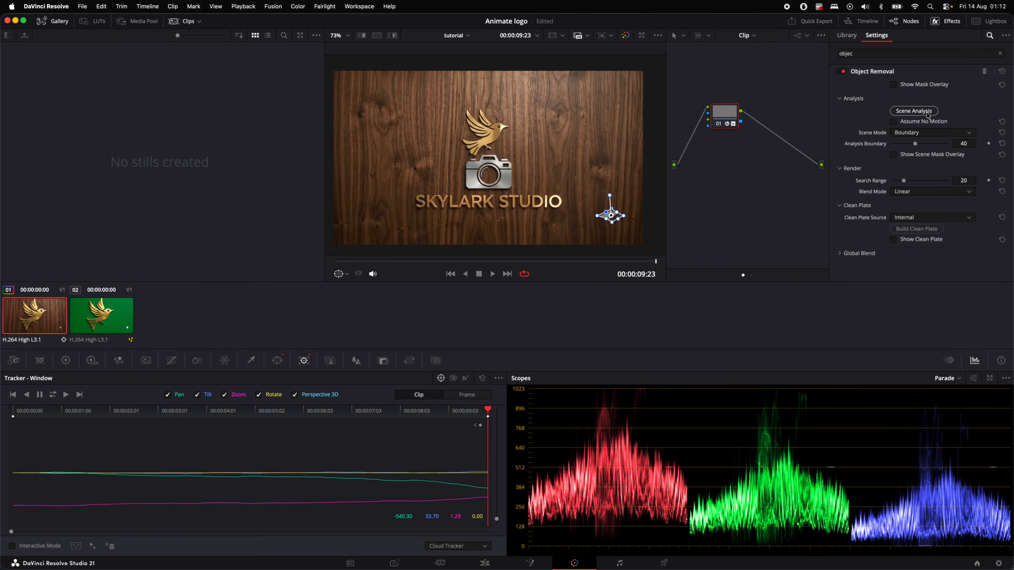
Set the Object Removal search range to 75 and the blend mode to Adaptive Blend, checking the watermark area through the clip.
scroll(617, 226, "up", 3)
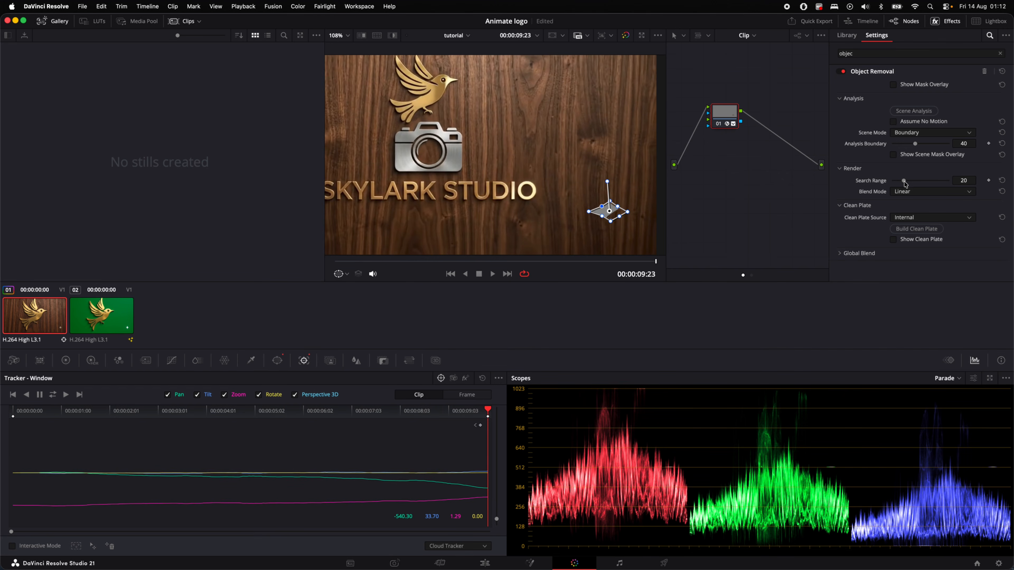
left_click_drag(905, 183, 936, 185)
mouse_move(440, 261)
left_mouse_down()
mouse_move(342, 259)
mouse_move(480, 274)
mouse_move(666, 274)
left_mouse_up()
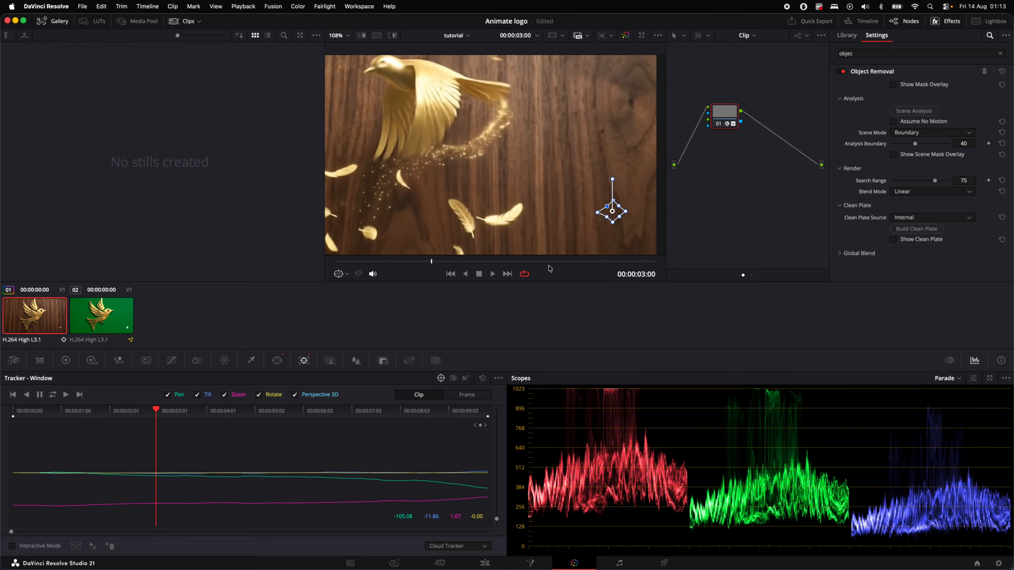
left_click(911, 193)
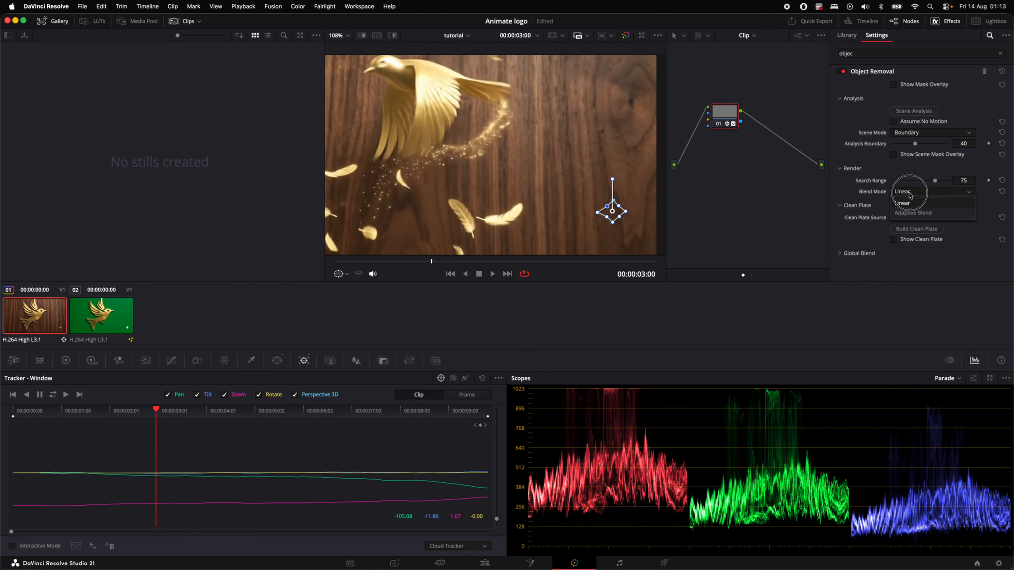
left_click(906, 214)
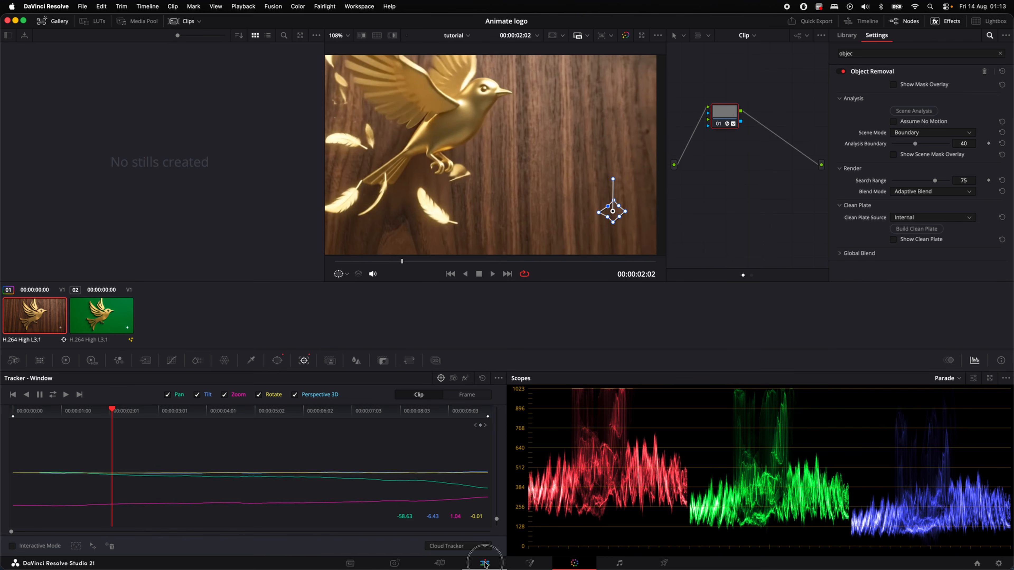
Select the green-screen clip in the edit timeline with the playhead at 00:00:15:03 and open it in Fusion.
left_click(484, 563)
left_click_drag(386, 291, 434, 284)
left_click(451, 395)
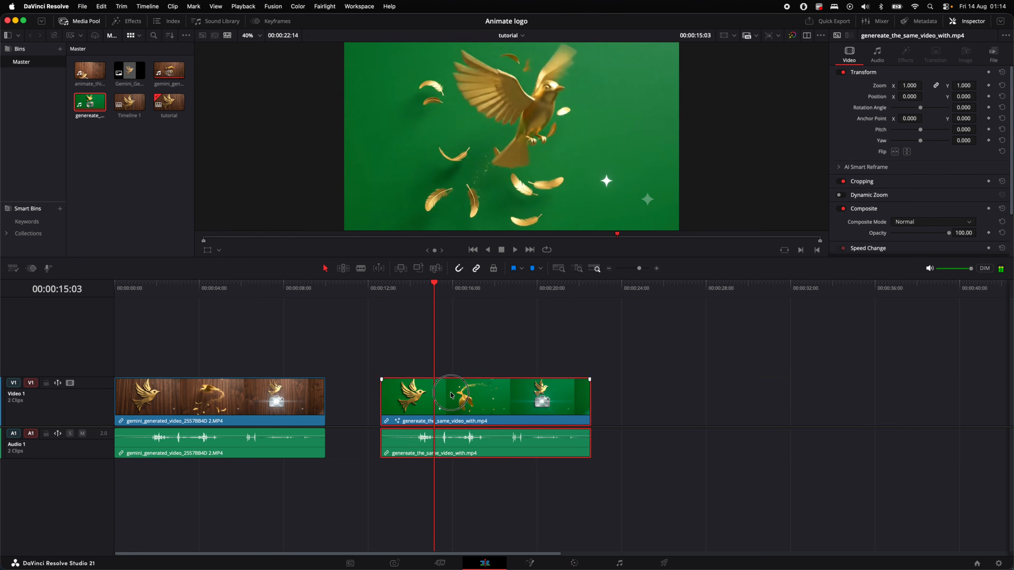
left_click(531, 563)
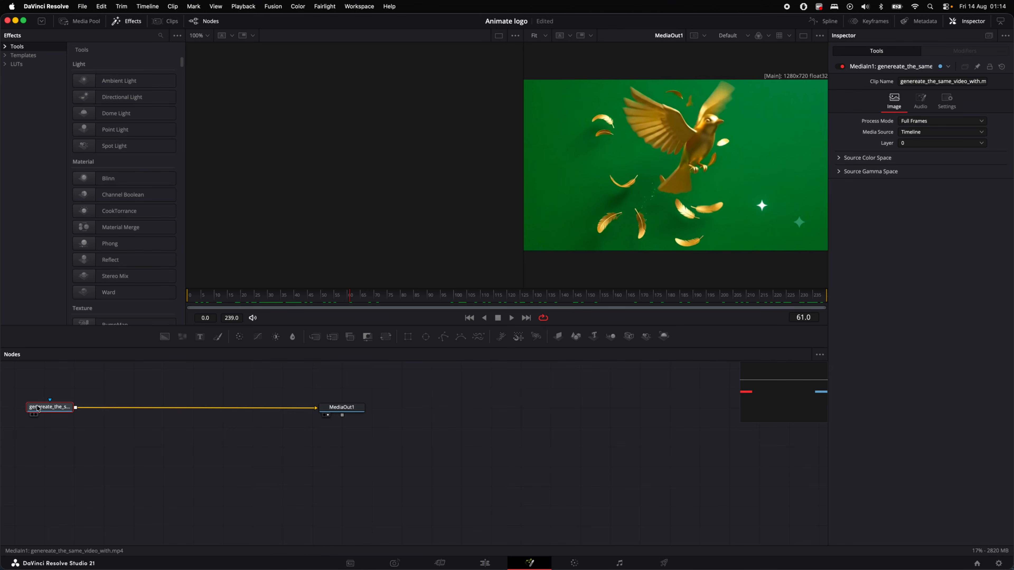
Add a Delta Keyer after the green-screen media node and place it midway before MediaOut1.
key("shift+space")
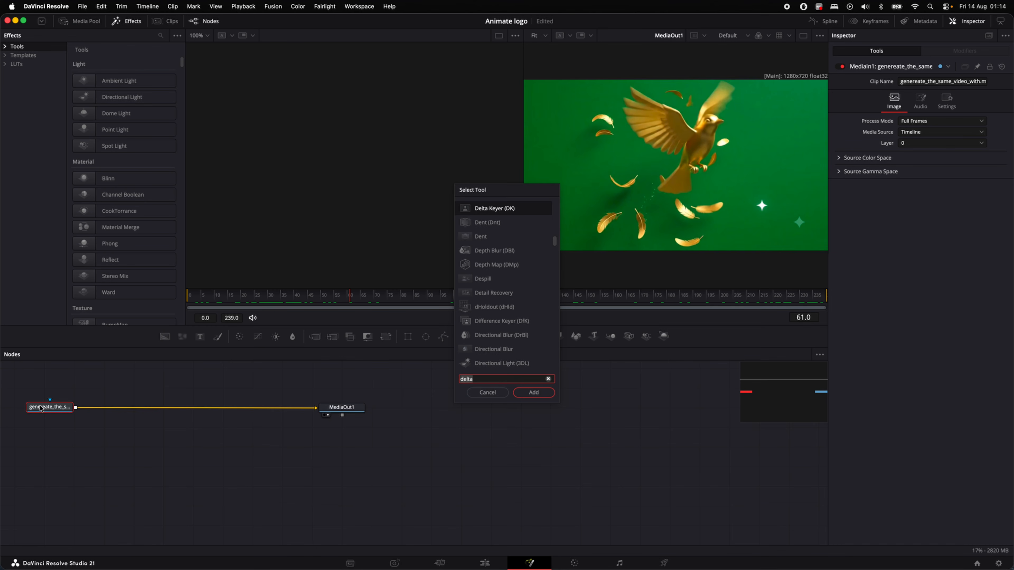
key("BackSpace")
key("BackSpace")
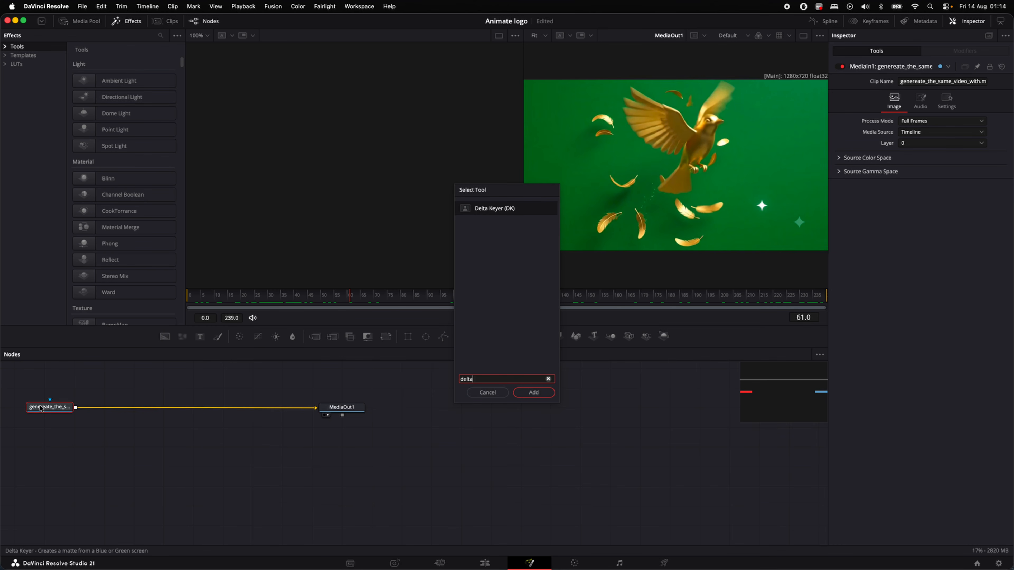
left_click(533, 392)
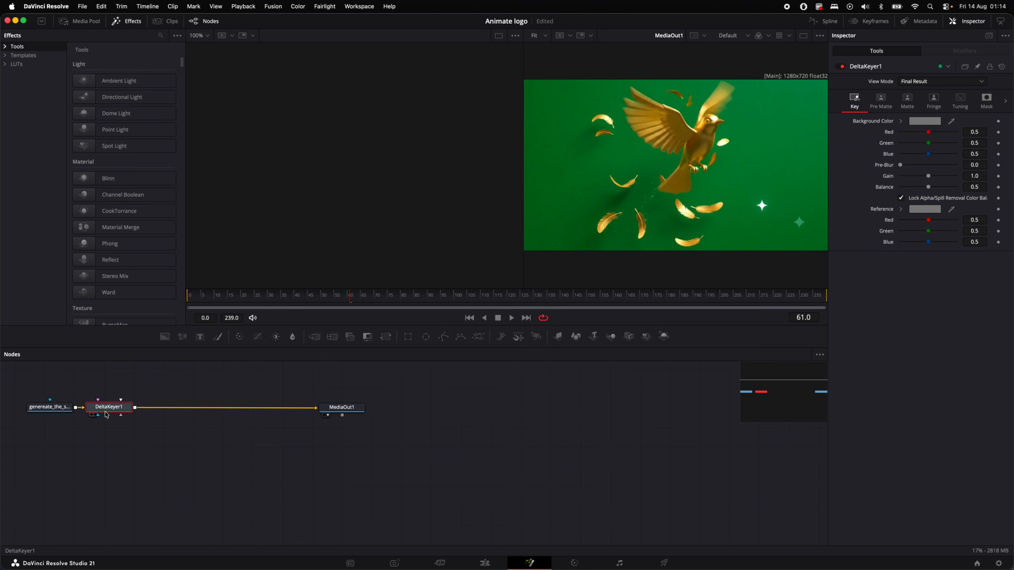
left_click_drag(107, 414, 187, 418)
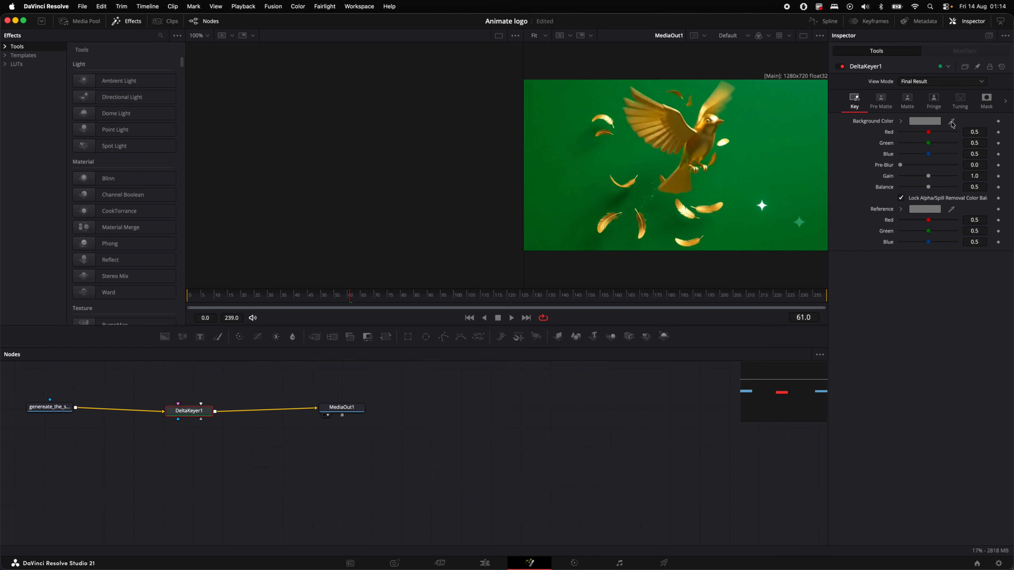
Sample the green backdrop as the Delta Keyer's background color and check the key on other frames of the clip.
left_click_drag(944, 126, 778, 156)
left_click_drag(356, 294, 287, 296)
left_click_drag(526, 395, 524, 366)
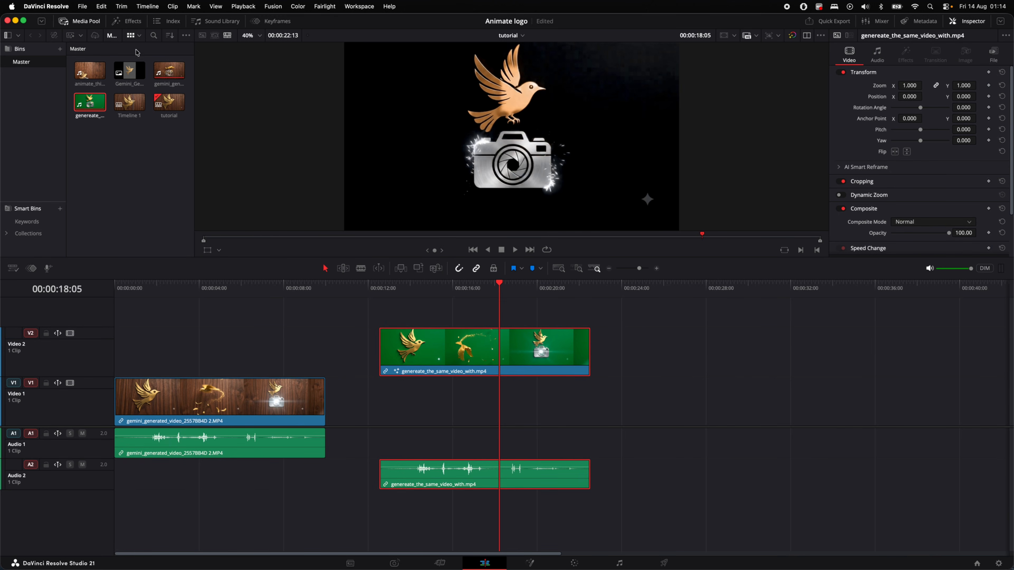
Place a Solid Color generator on Video 1 of the edit timeline, directly beneath the keyed clip and spanning its full length.
left_click(130, 24)
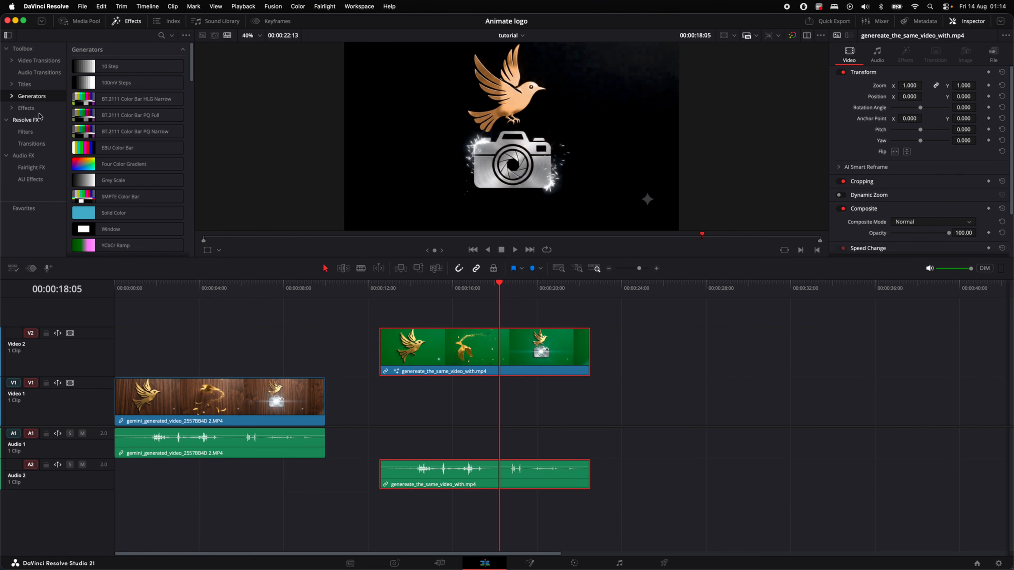
scroll(100, 176, "down", 1)
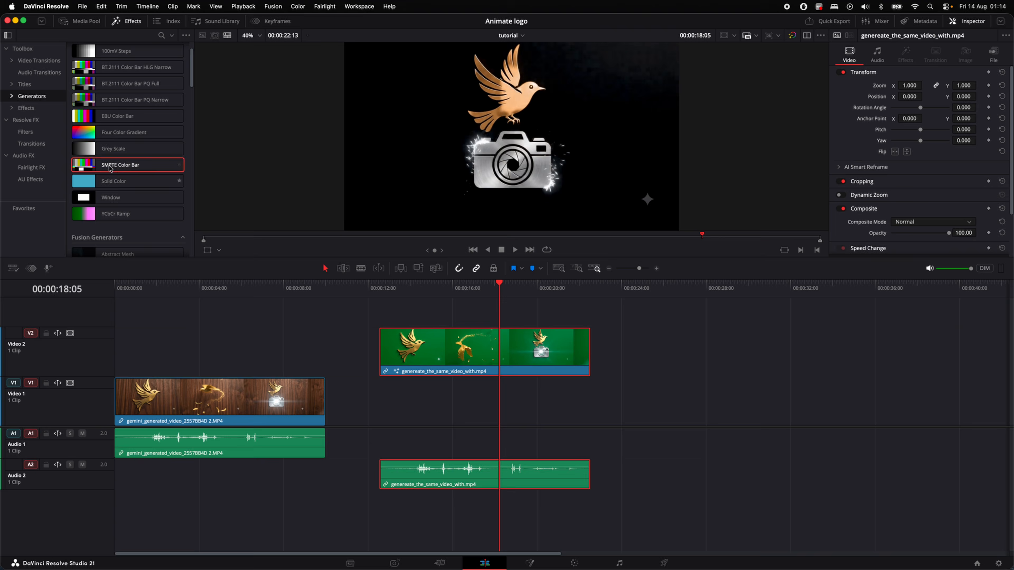
left_click_drag(100, 181, 590, 397)
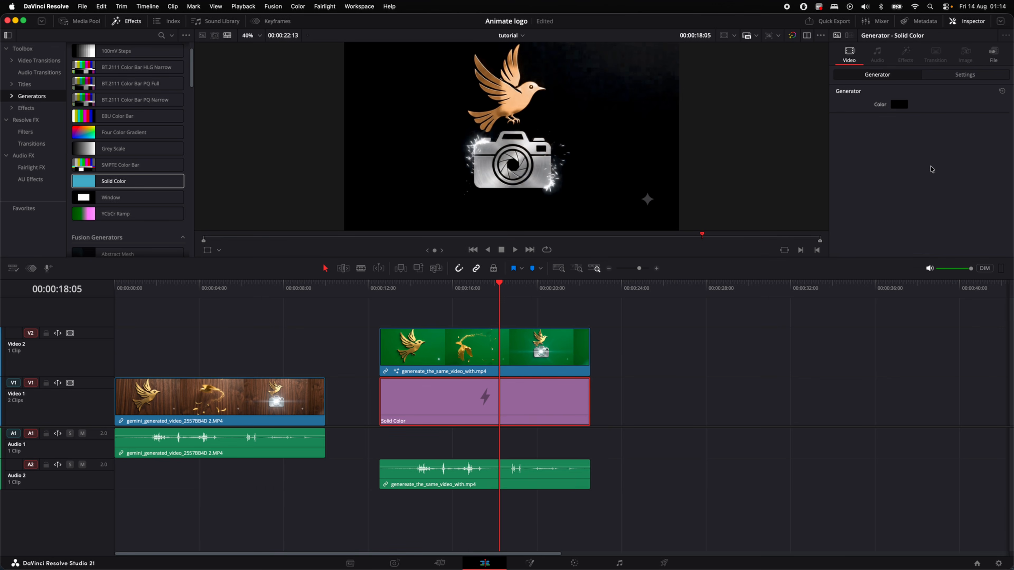
Set the Solid Color generator's color to Eggplant and preview the composite full screen from the keyed clip's start at 00:00:12:13.
left_click(899, 105)
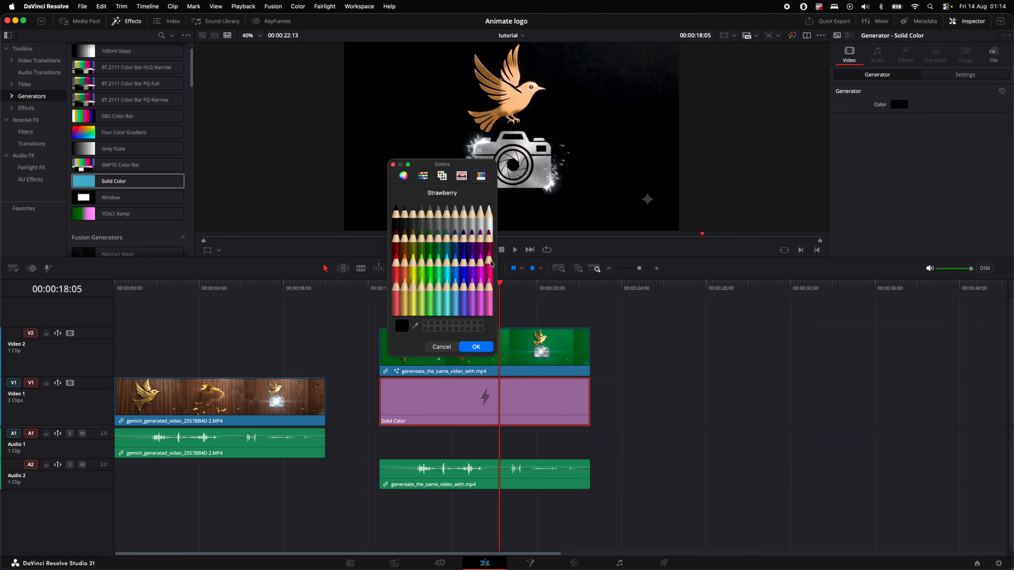
left_click(474, 244)
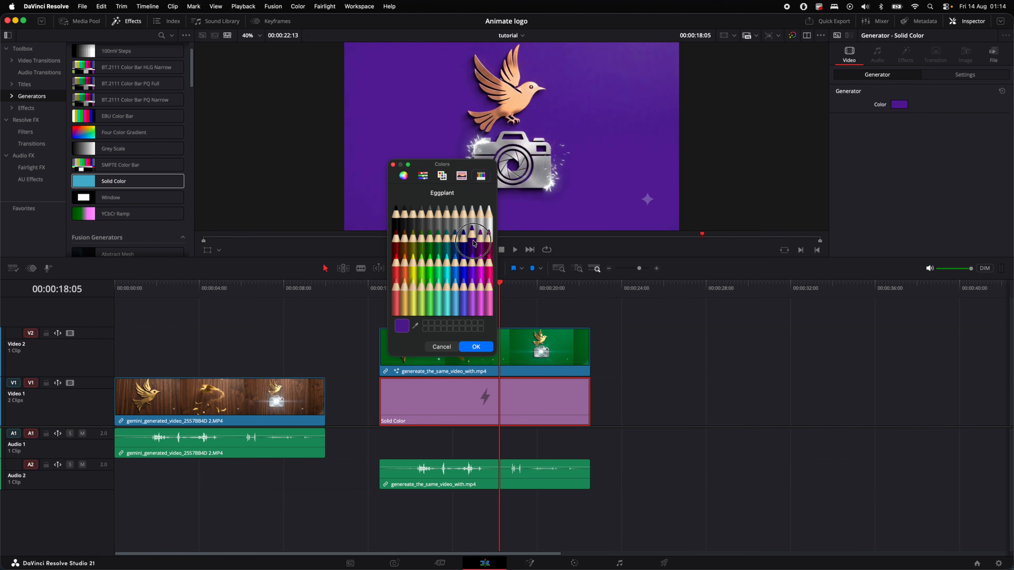
left_click(476, 346)
left_click(378, 283)
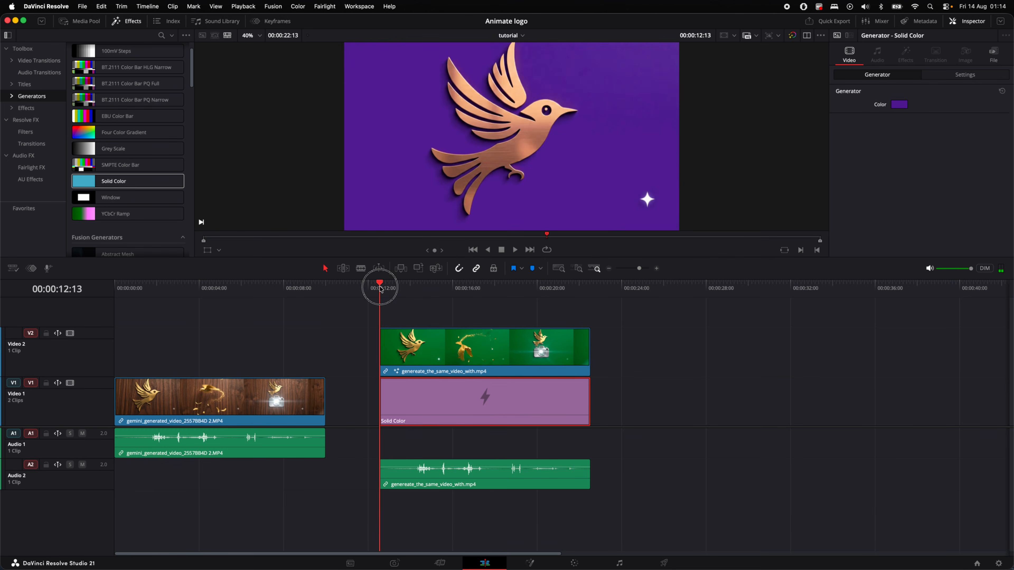
key("super+f")
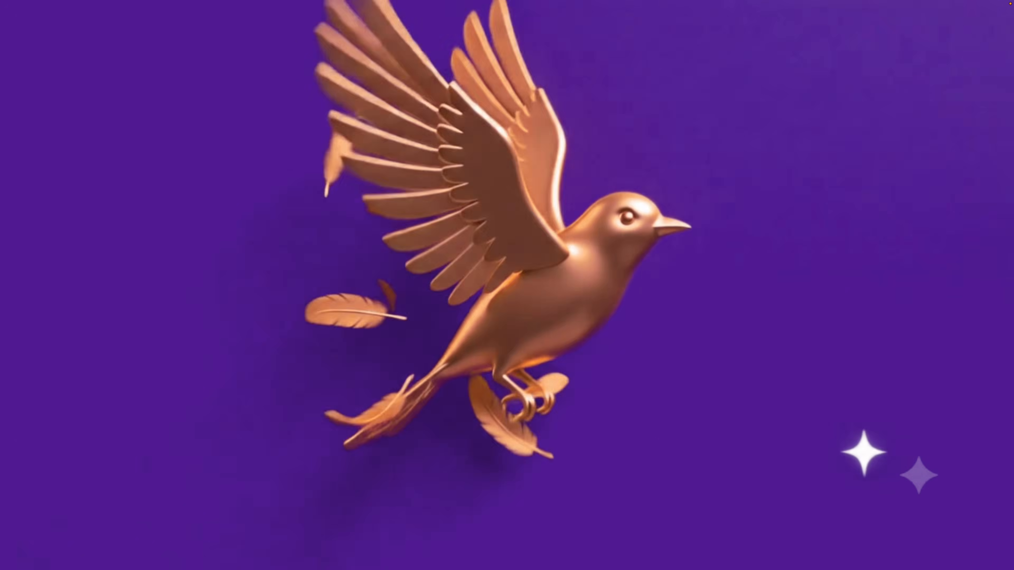